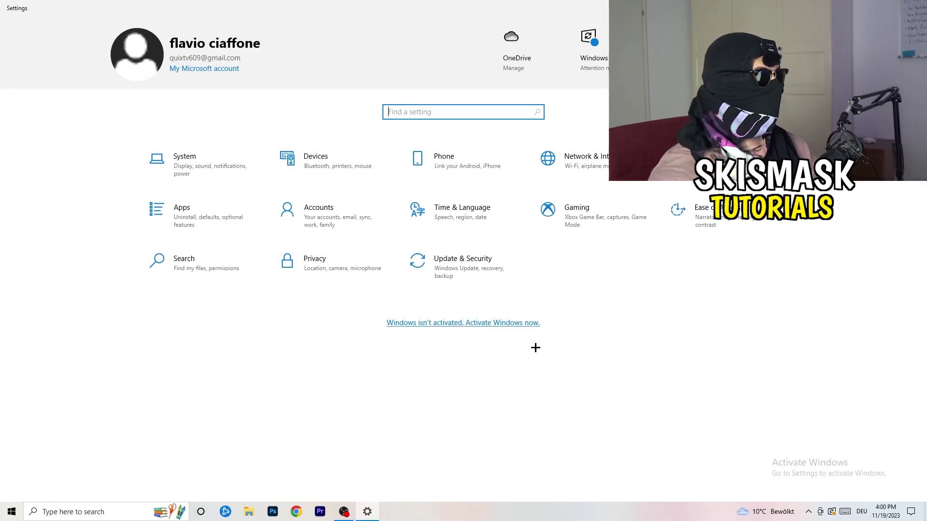
Review the gaming settings for Xbox Game Bar, Captures with its maximum recording length options, and Game Mode, and close Settings
{"action": "left_click", "coordinate": [596, 220]}
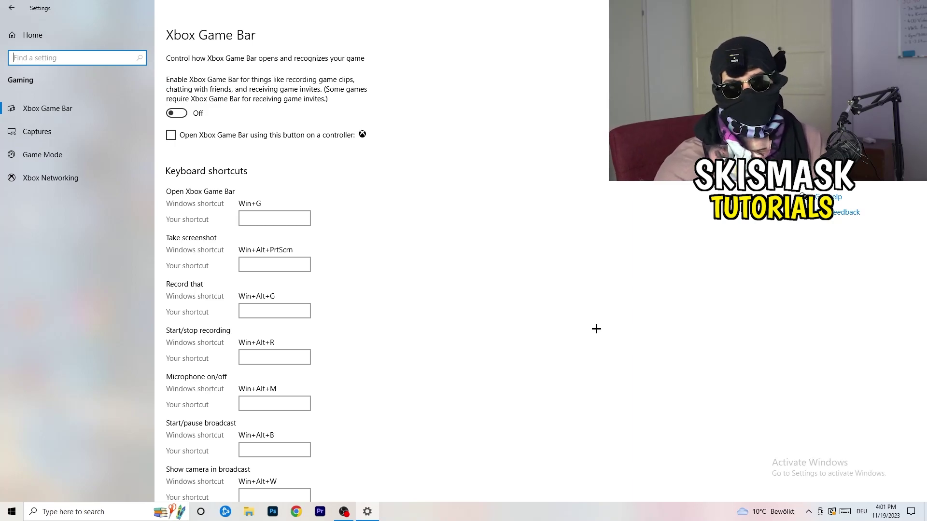
{"action": "left_click", "coordinate": [77, 134]}
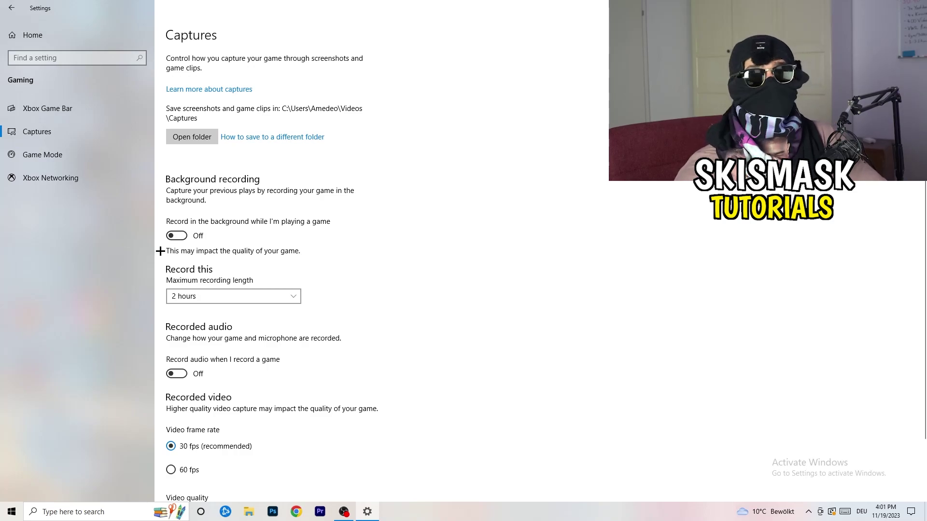
{"action": "left_click", "coordinate": [225, 297]}
{"action": "left_click", "coordinate": [517, 301]}
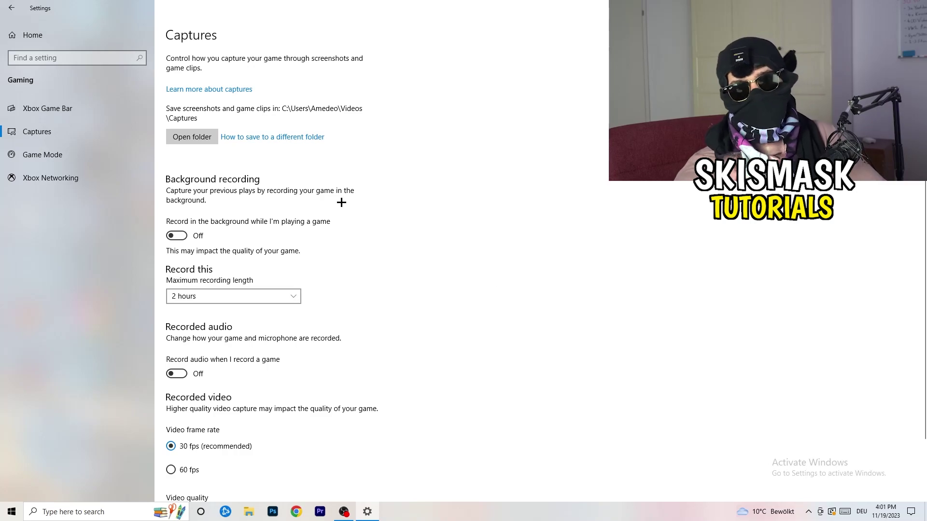
{"action": "left_click", "coordinate": [273, 291]}
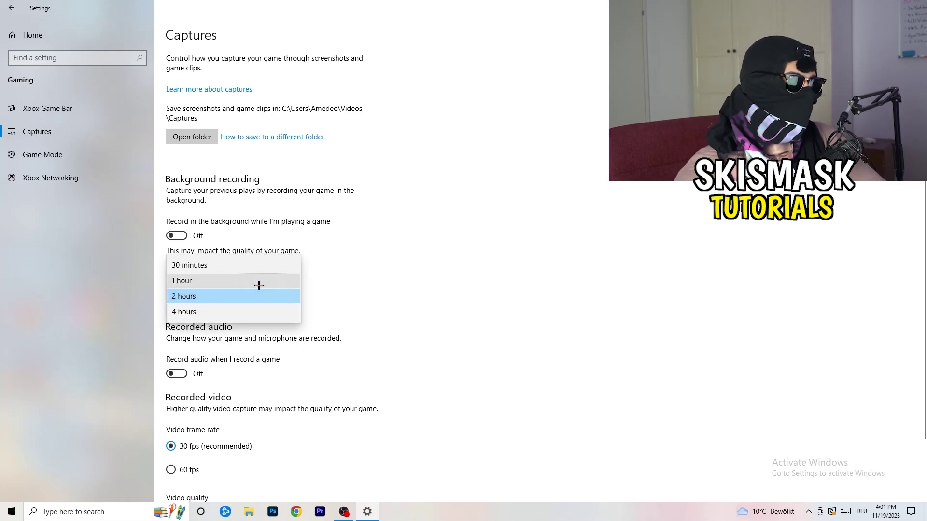
{"action": "left_click", "coordinate": [529, 340]}
{"action": "scroll", "coordinate": [386, 391], "scroll_direction": "down", "scroll_amount": 2}
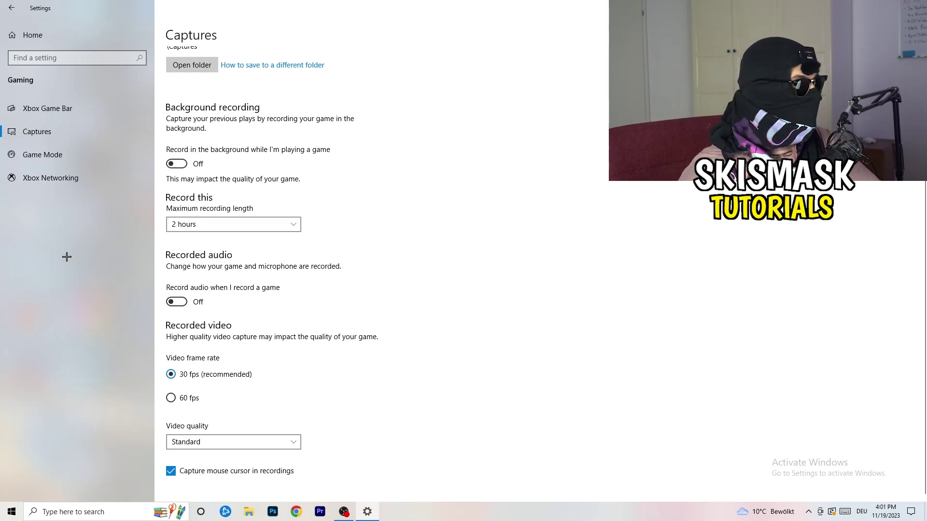
{"action": "left_click", "coordinate": [67, 153]}
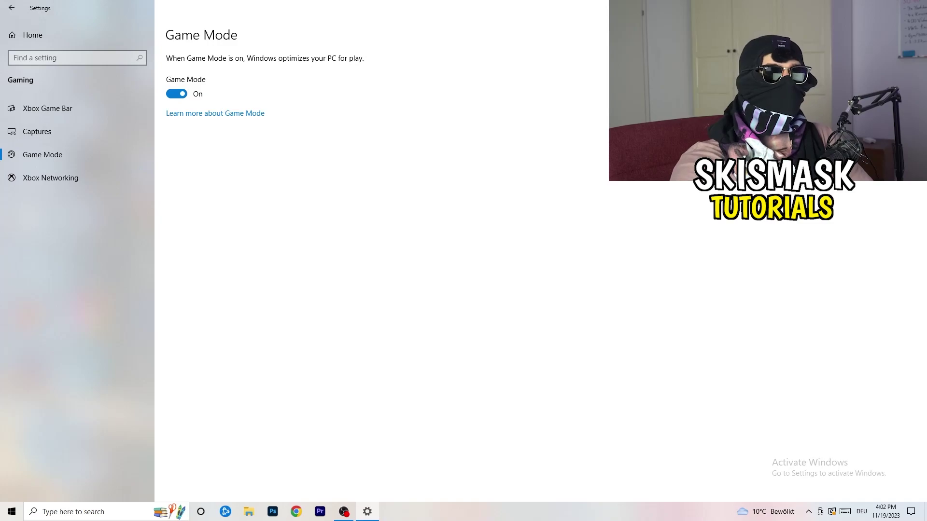
{"action": "key", "text": "alt+F4"}
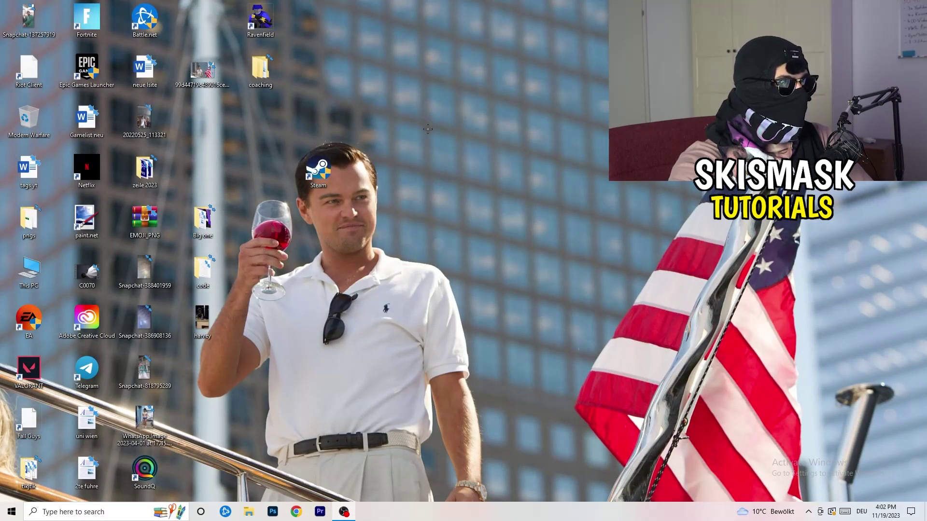
Open Task Manager and maximize its window
{"action": "left_click_drag", "start_coordinate": [450, 508], "coordinate": [325, 454]}
{"action": "right_click", "coordinate": [450, 514]}
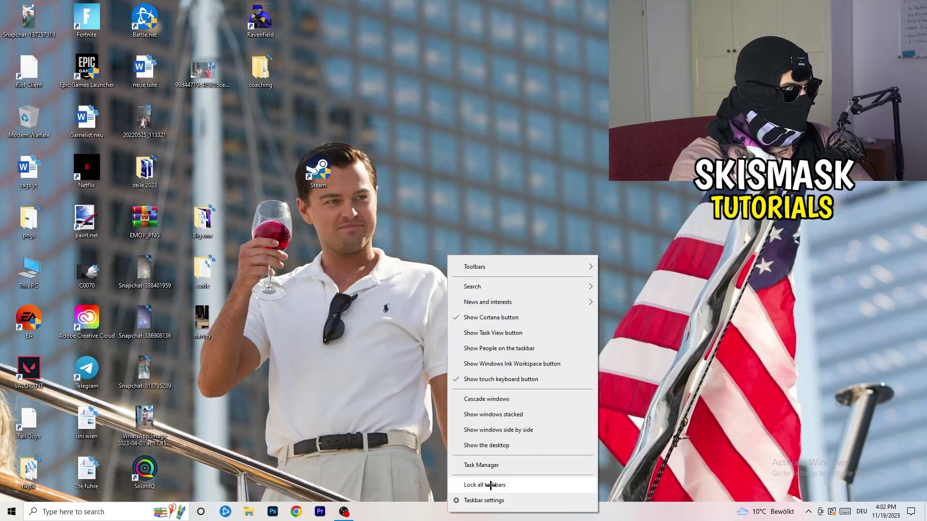
{"action": "left_click", "coordinate": [498, 466]}
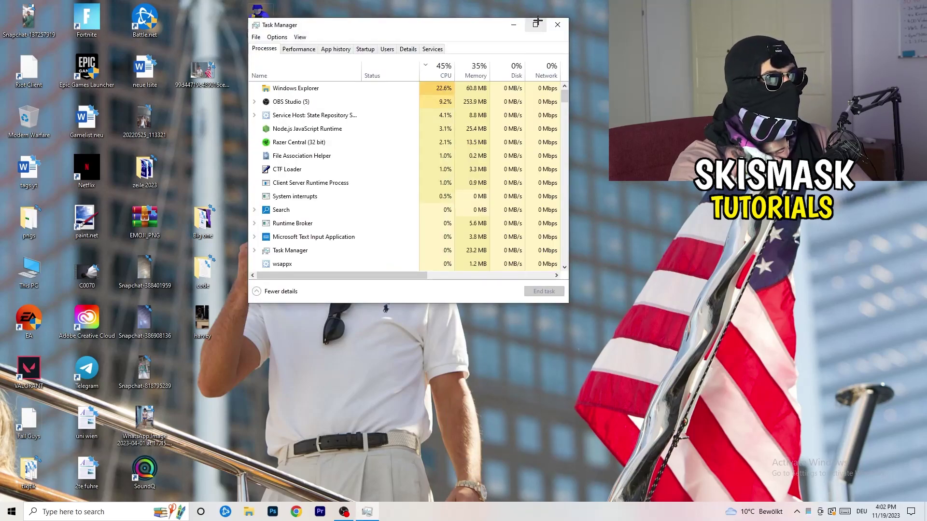
{"action": "left_click", "coordinate": [536, 24]}
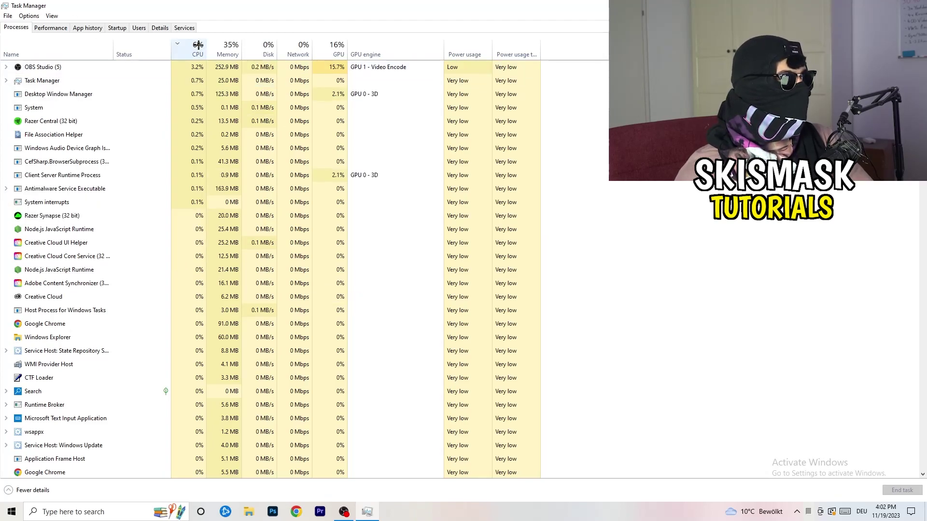
Sort the running processes by GPU usage, inspect the task options for OBS Studio, and re-sort by CPU usage
{"action": "left_click", "coordinate": [337, 45]}
{"action": "left_click", "coordinate": [337, 45]}
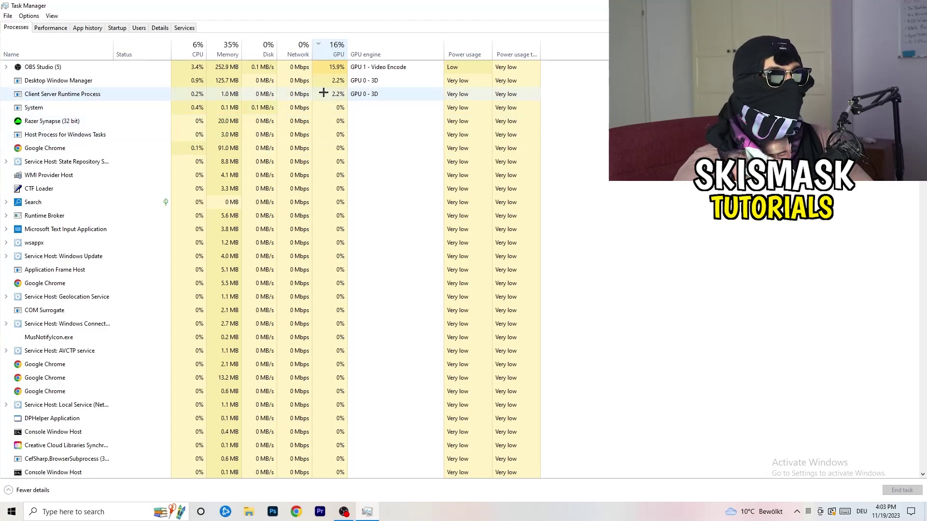
{"action": "right_click", "coordinate": [337, 70]}
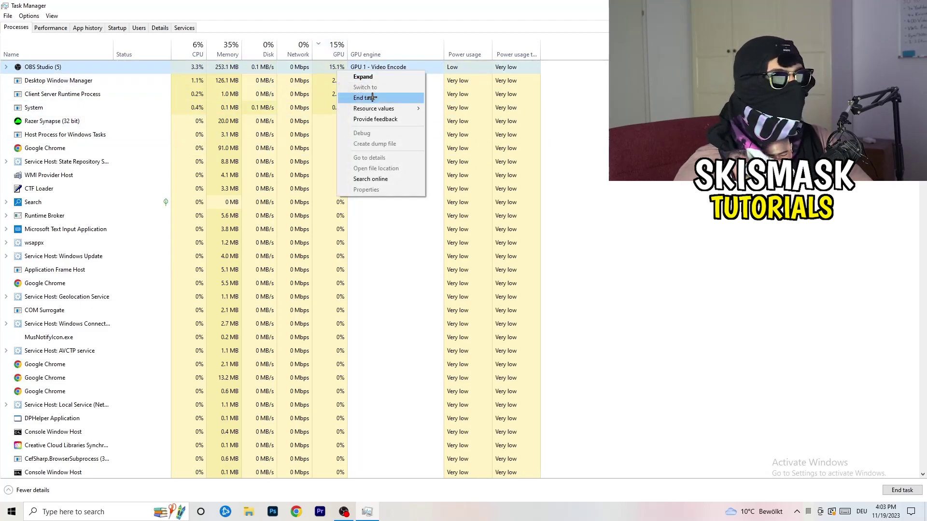
{"action": "left_click", "coordinate": [603, 117]}
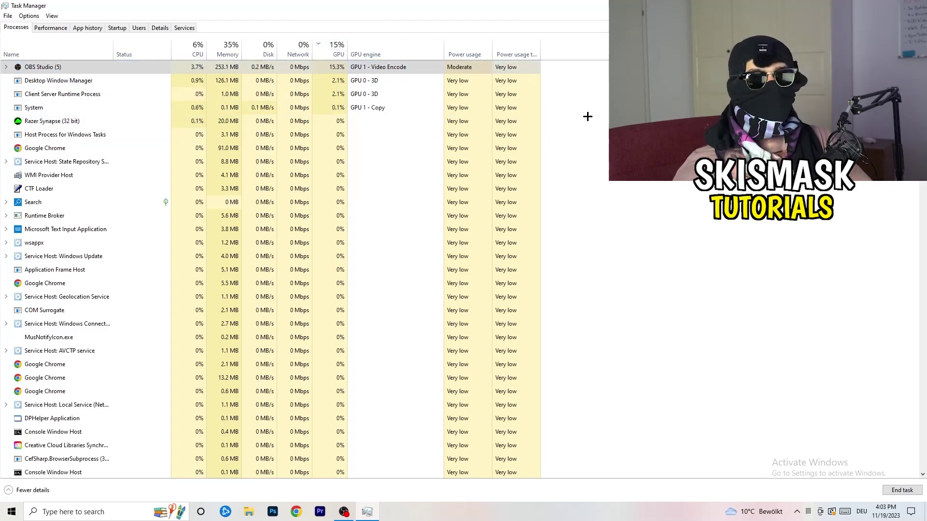
{"action": "left_click", "coordinate": [193, 48]}
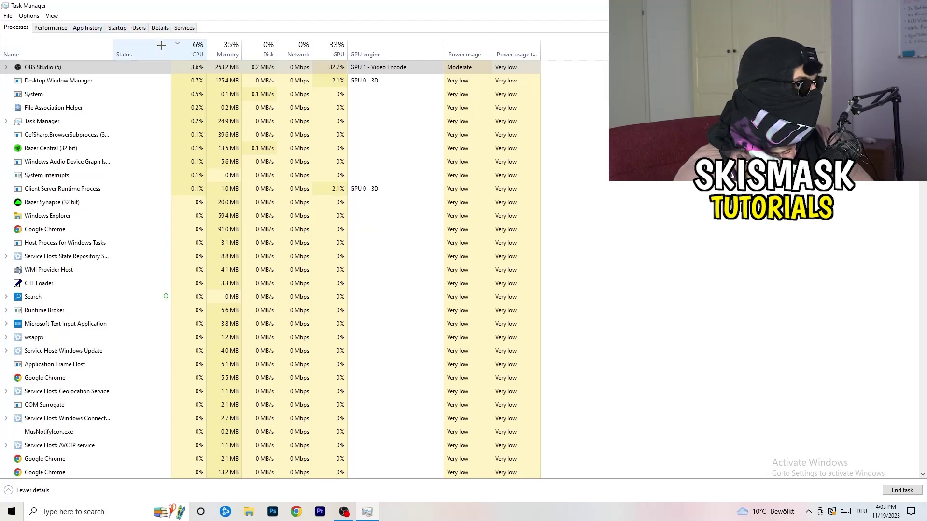
Browse the detailed process list and examine the priority options for a Creative Cloud UI Helper process
{"action": "left_click", "coordinate": [160, 27]}
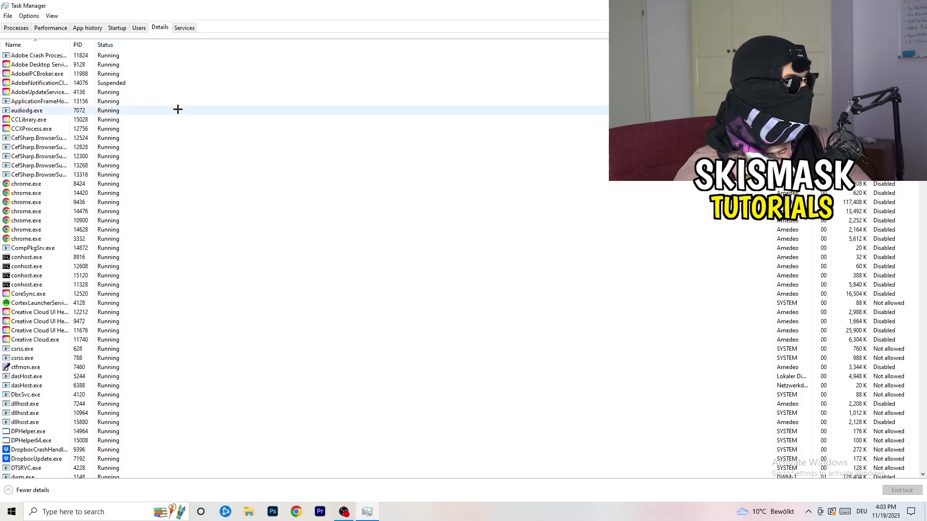
{"action": "scroll", "coordinate": [137, 250], "scroll_direction": "down", "scroll_amount": 3}
{"action": "scroll", "coordinate": [145, 236], "scroll_direction": "up", "scroll_amount": 3}
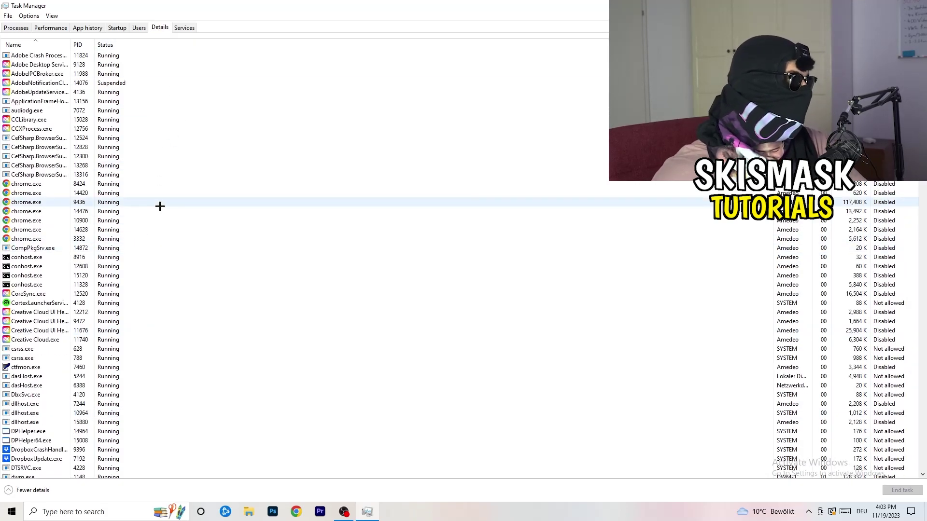
{"action": "scroll", "coordinate": [54, 266], "scroll_direction": "down", "scroll_amount": 3}
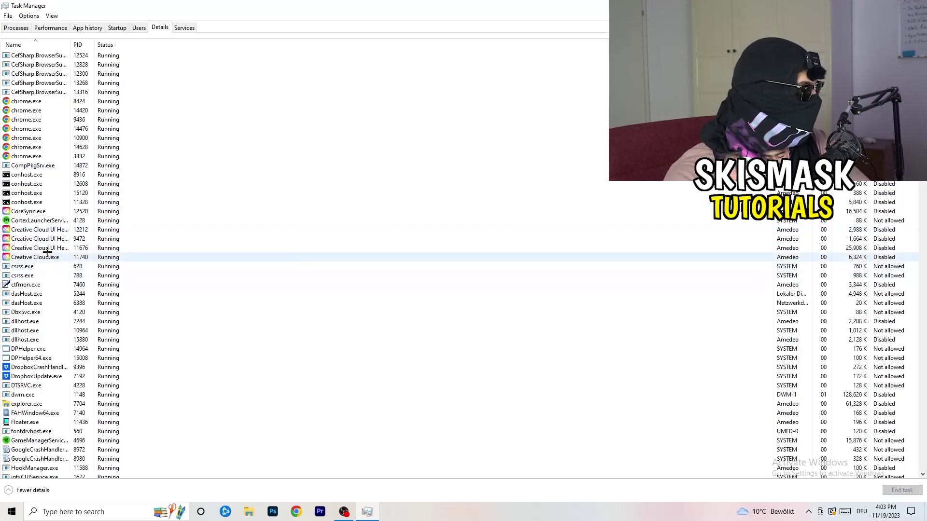
{"action": "right_click", "coordinate": [39, 248]}
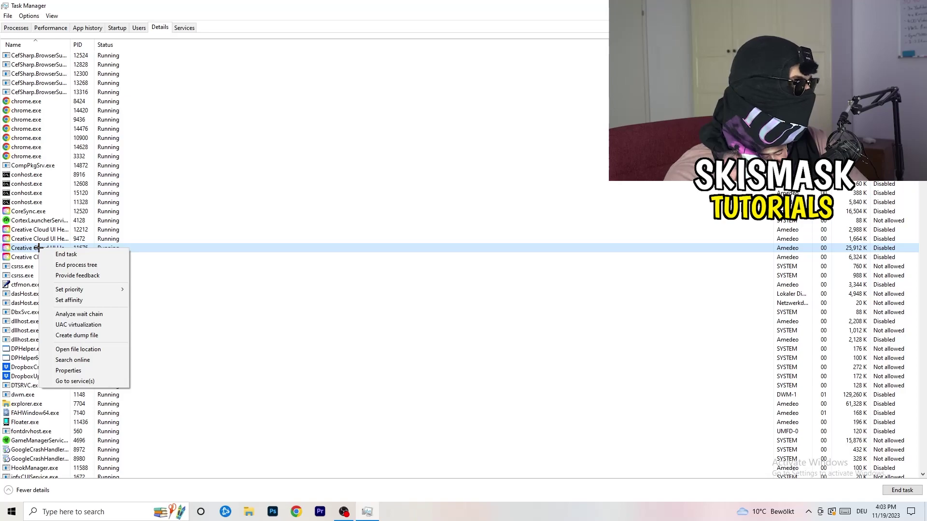
{"action": "mouse_move", "coordinate": [79, 290]}
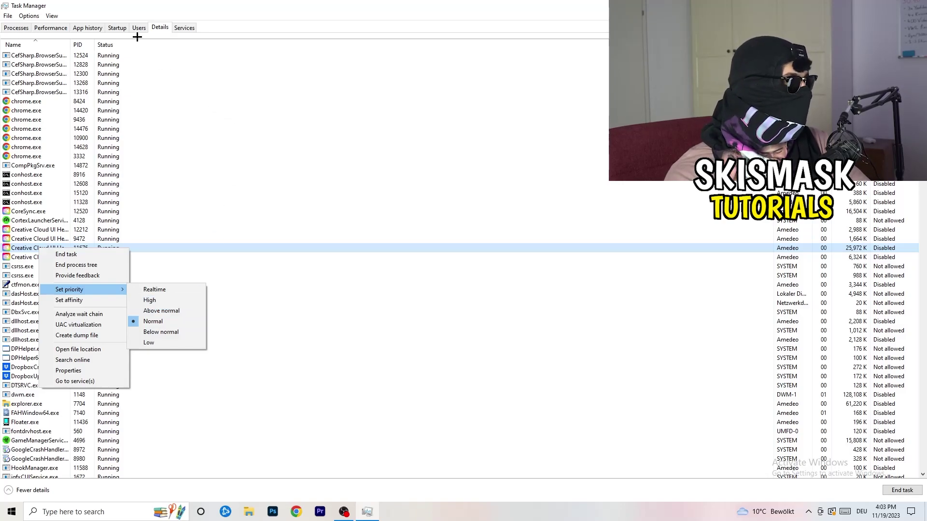
Review the startup apps, check the available actions for DT_Startup, and close Task Manager
{"action": "left_click", "coordinate": [120, 29]}
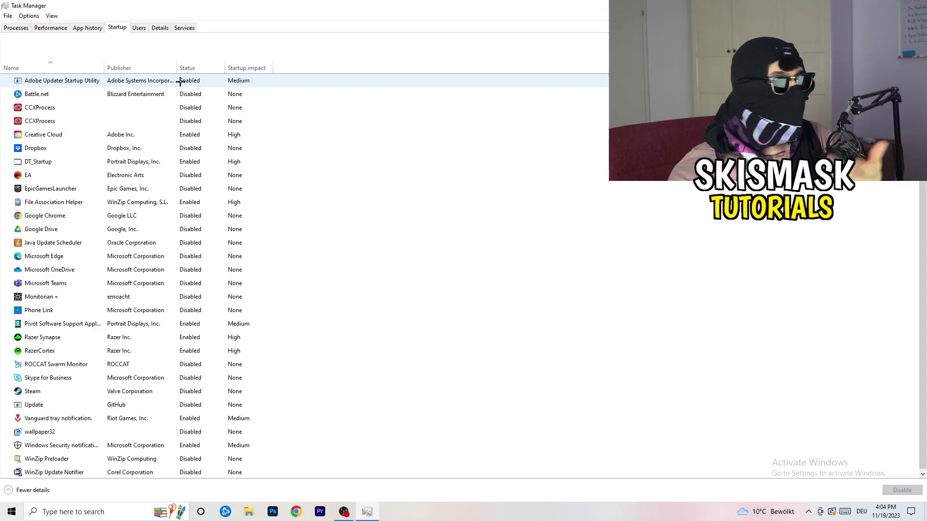
{"action": "right_click", "coordinate": [211, 158]}
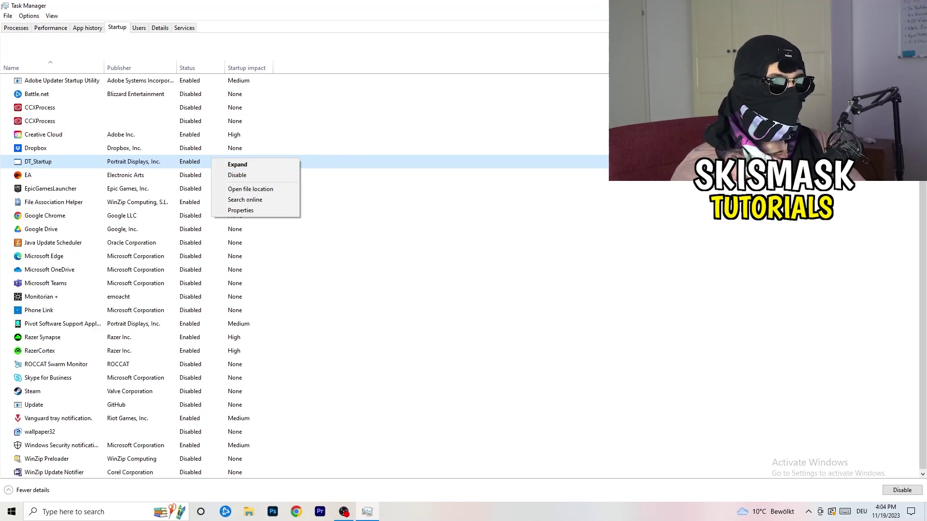
{"action": "key", "text": "Escape"}
{"action": "key", "text": "alt+F4"}
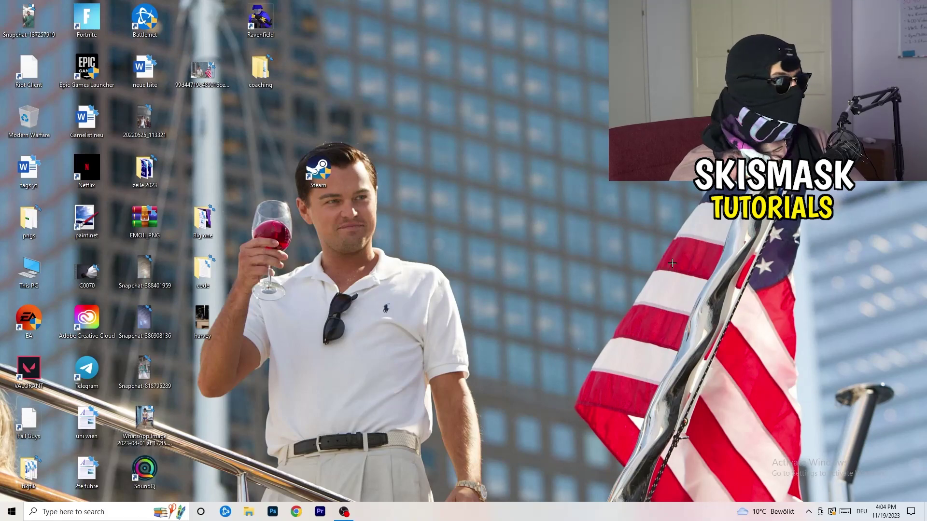
Open the Display settings in Windows Settings and select display 1
{"action": "left_click", "coordinate": [6, 516]}
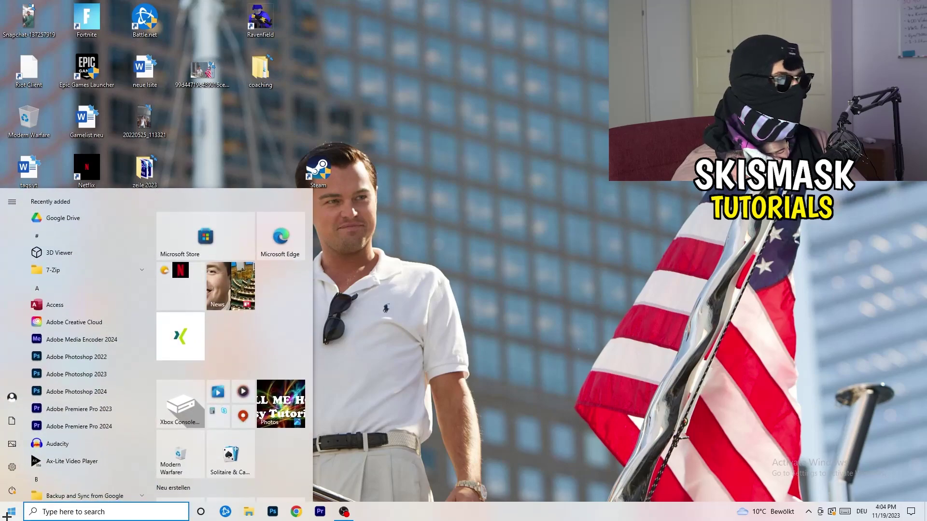
{"action": "left_click", "coordinate": [12, 466]}
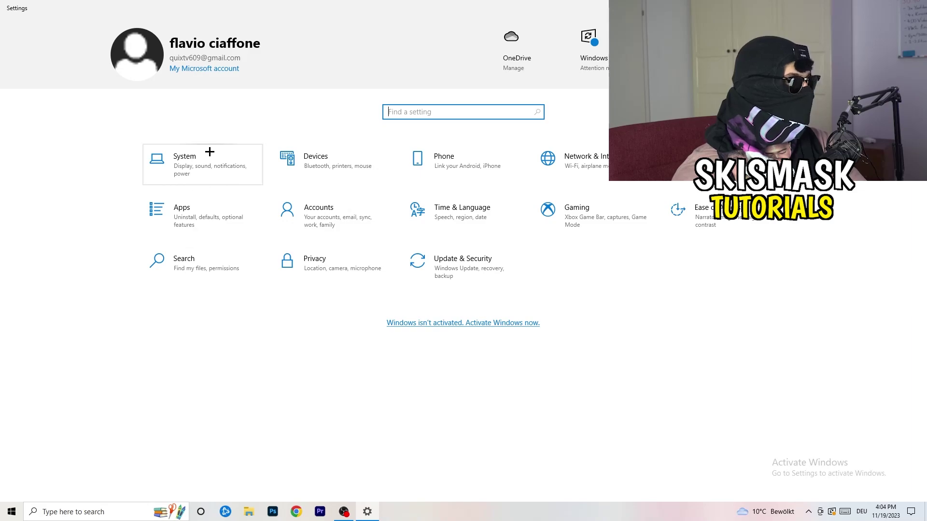
{"action": "left_click", "coordinate": [218, 156]}
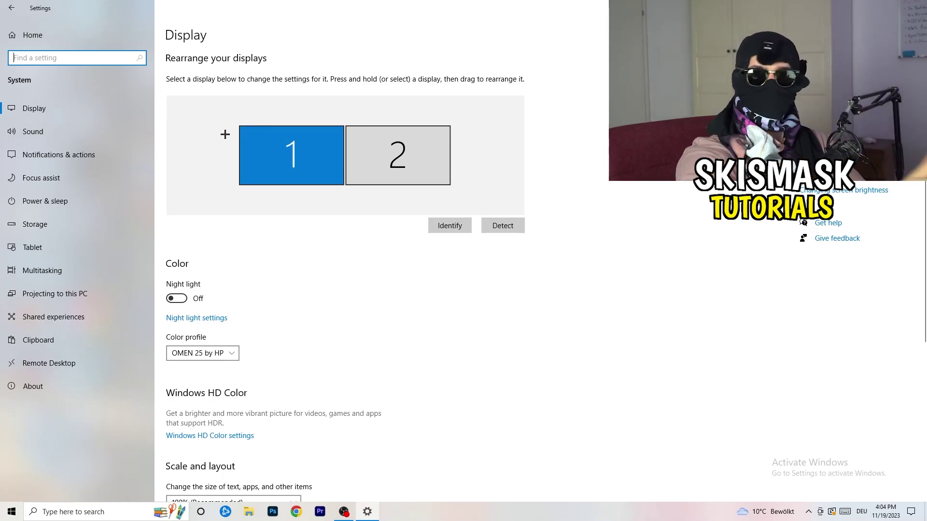
{"action": "left_click", "coordinate": [273, 160]}
Examine the scaling choices for text, apps and other items in the display's scale and layout settings
{"action": "scroll", "coordinate": [337, 175], "scroll_direction": "down", "scroll_amount": 5}
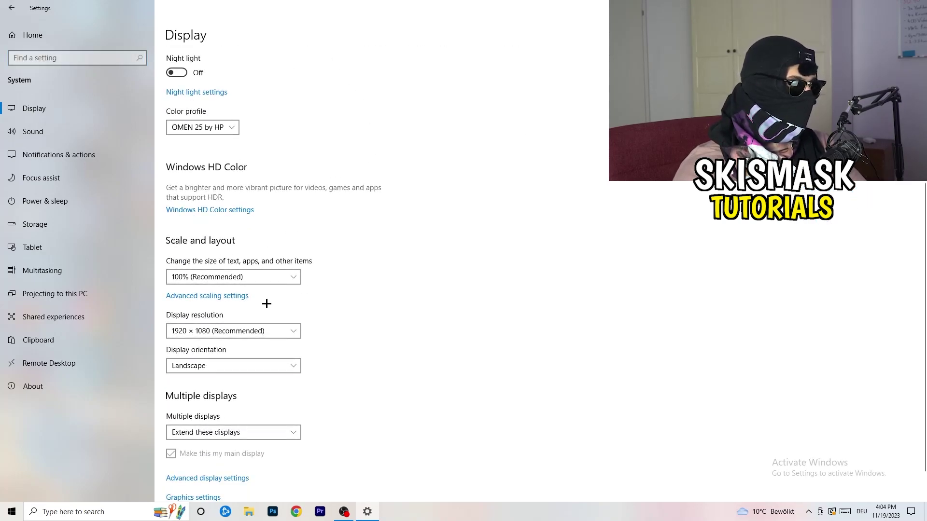
{"action": "left_click", "coordinate": [270, 277]}
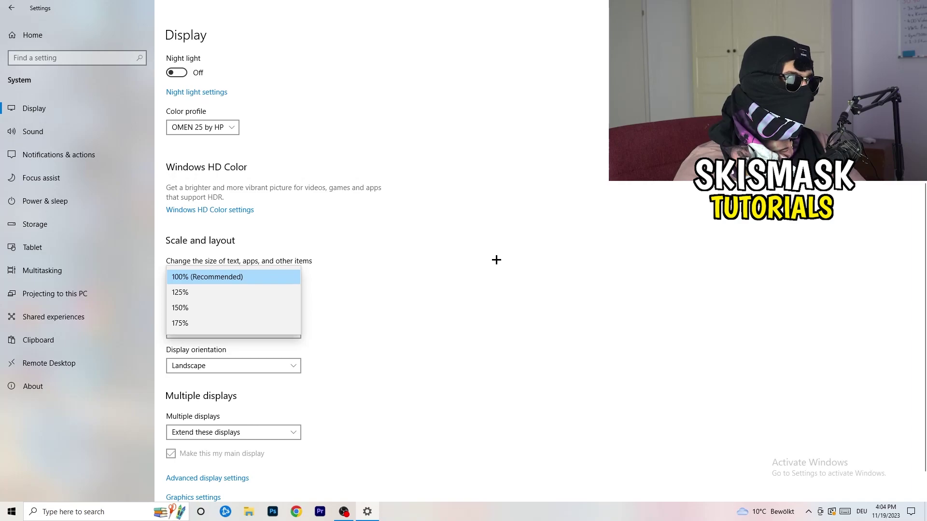
{"action": "left_click", "coordinate": [496, 260]}
{"action": "scroll", "coordinate": [395, 265], "scroll_direction": "down", "scroll_amount": 1}
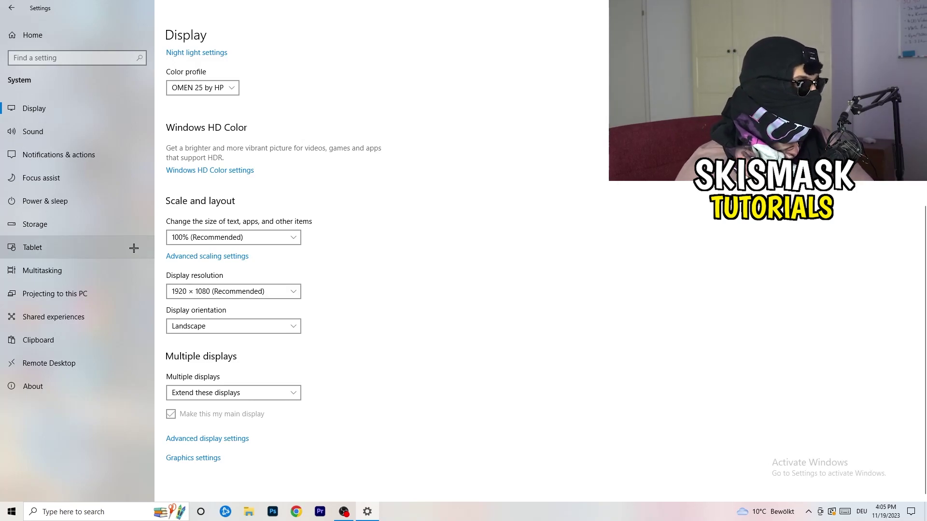
Review the preferred and additional power plans reached from Power & sleep, and close Power Options
{"action": "left_click", "coordinate": [74, 200]}
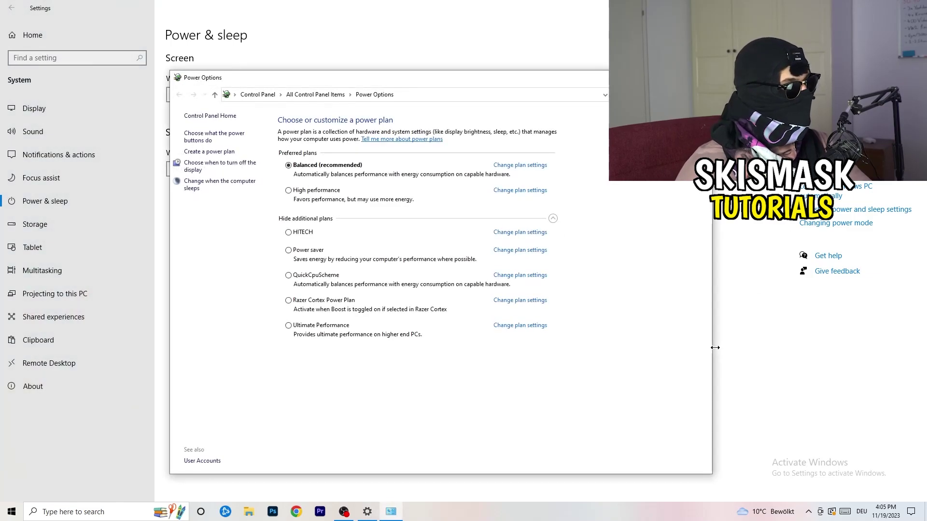
{"action": "left_click", "coordinate": [553, 218]}
{"action": "left_click", "coordinate": [553, 219]}
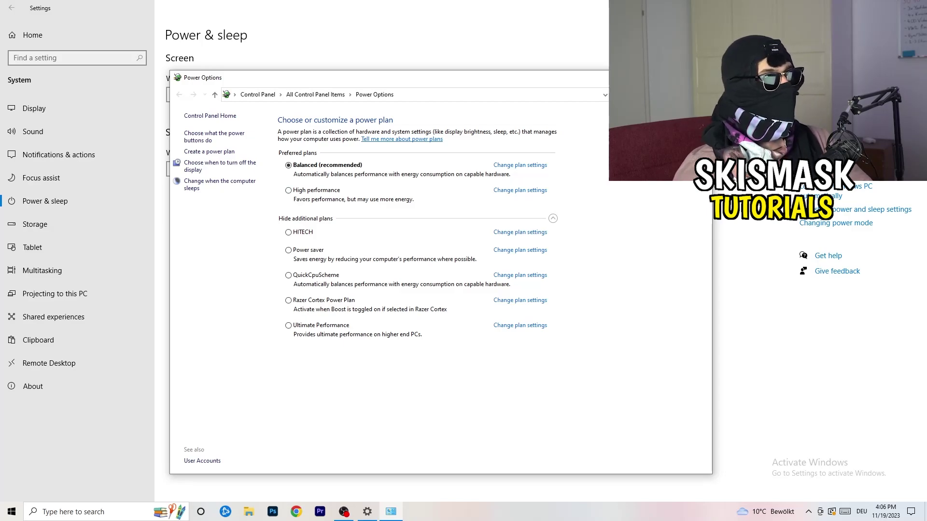
{"action": "left_click", "coordinate": [701, 77]}
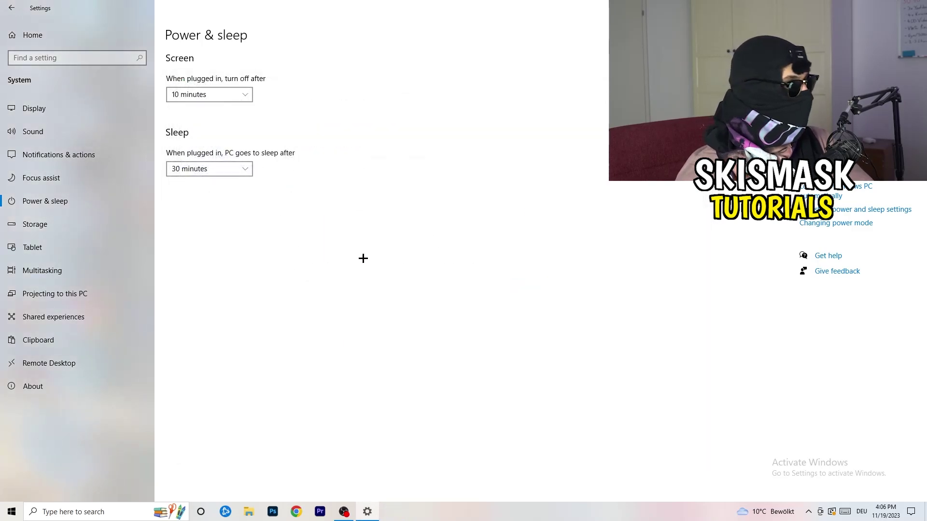
Open the Storage Sense configuration and enable deleting temporary files that apps aren't using
{"action": "left_click", "coordinate": [62, 231]}
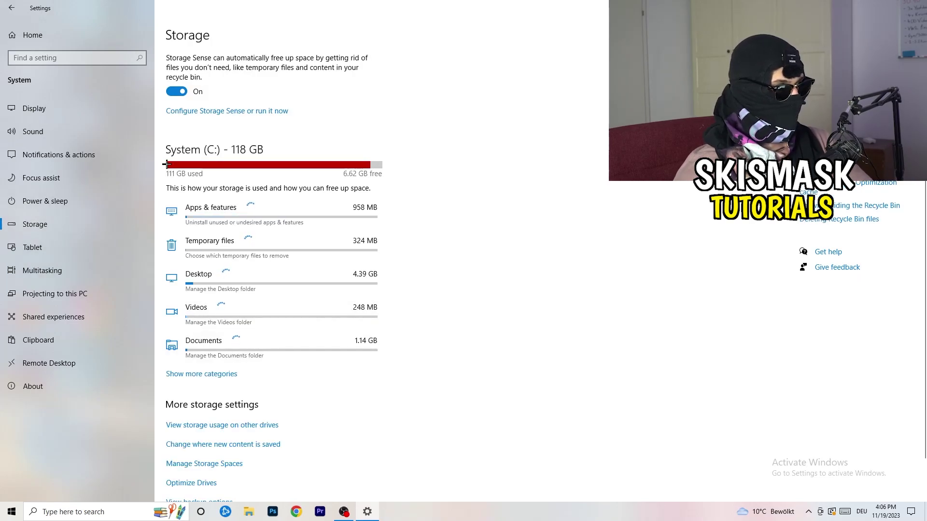
{"action": "left_click", "coordinate": [233, 111]}
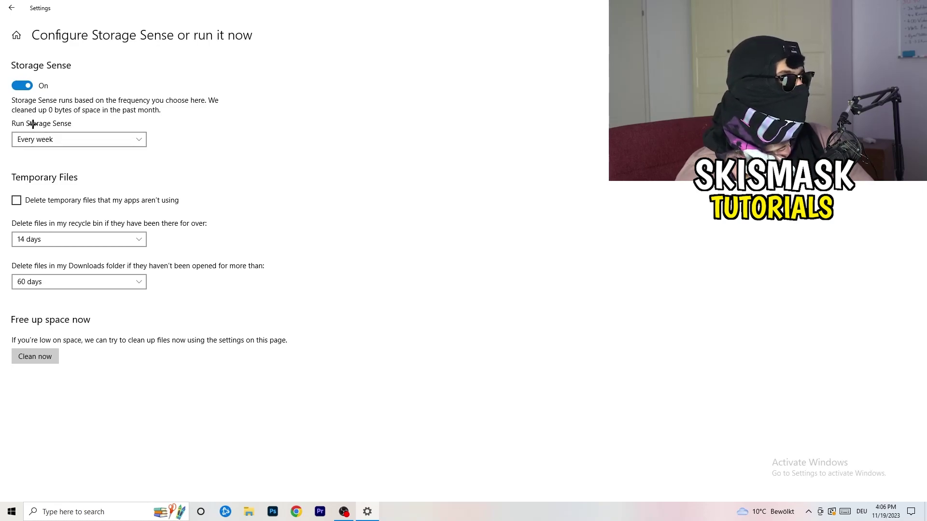
{"action": "left_click", "coordinate": [56, 201]}
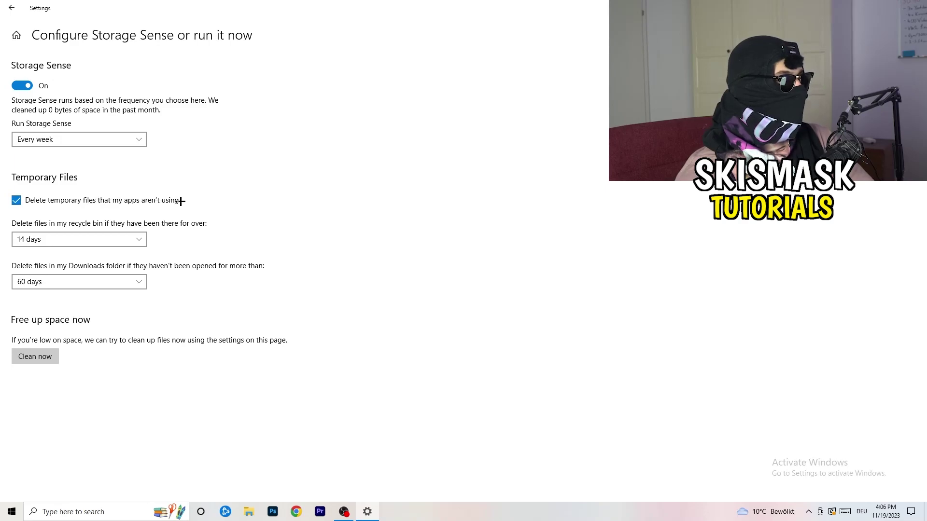
Check the retention period options for deleting files in the recycle bin
{"action": "left_click", "coordinate": [82, 242]}
{"action": "left_click", "coordinate": [285, 217]}
{"action": "left_click", "coordinate": [82, 240]}
{"action": "left_click", "coordinate": [188, 227]}
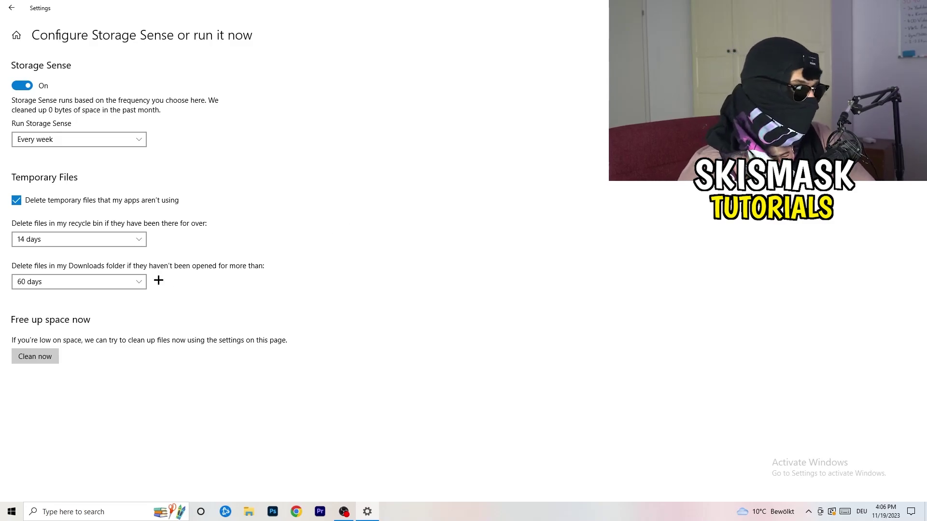
Check the retention period options for deleting unopened files in the Downloads folder
{"action": "left_click", "coordinate": [85, 283]}
{"action": "left_click", "coordinate": [362, 220]}
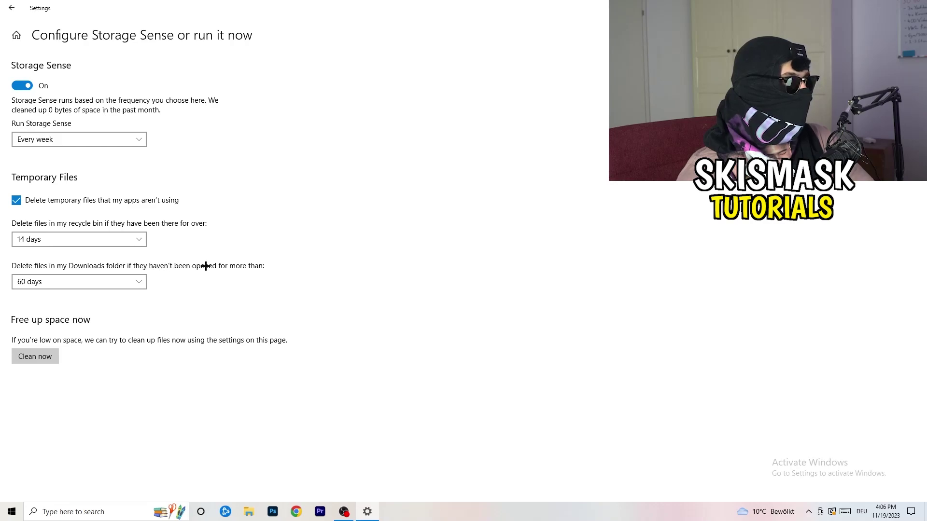
{"action": "left_click", "coordinate": [87, 290]}
{"action": "left_click", "coordinate": [120, 285]}
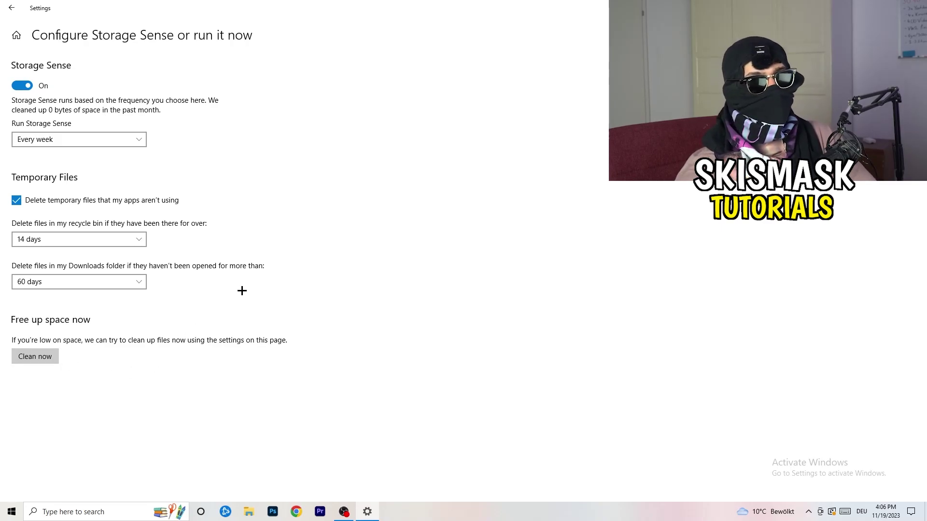
Review the Windows Update status under Update & Security, and close Settings
{"action": "left_click", "coordinate": [11, 8]}
{"action": "left_click", "coordinate": [11, 8]}
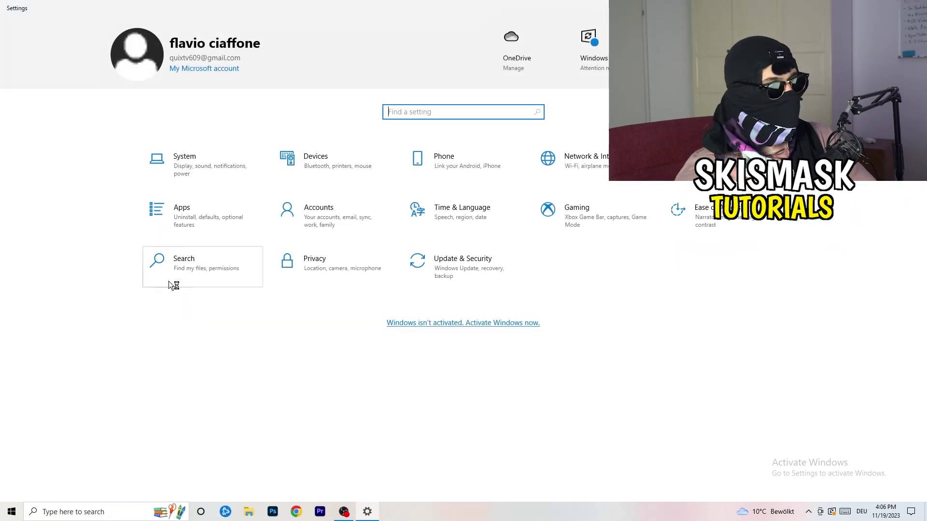
{"action": "left_click", "coordinate": [456, 272]}
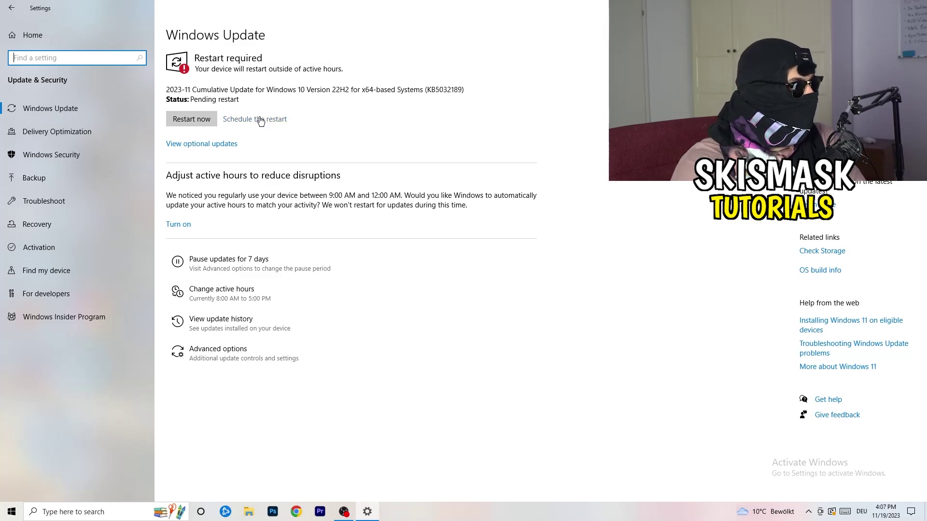
{"action": "key", "text": "alt+F4"}
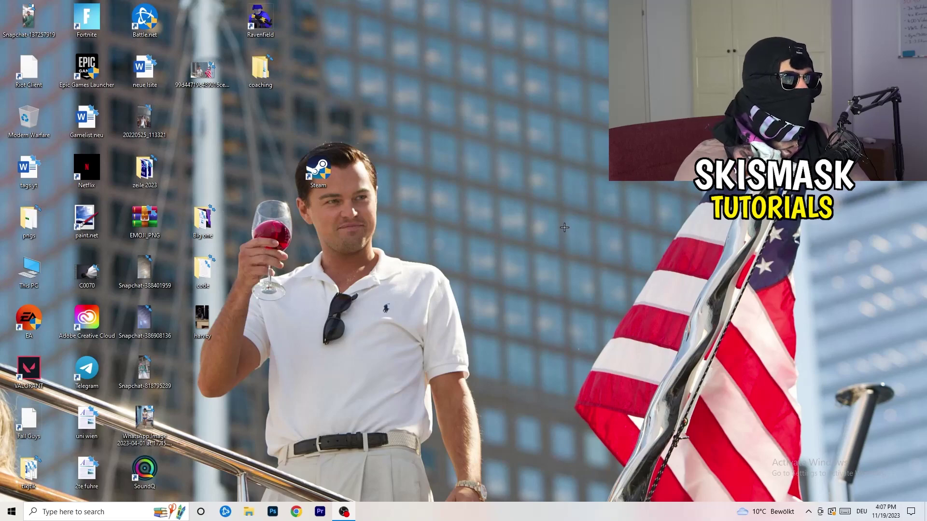
Switch to NVIDIA Control Panel, review the 3D image settings with preview, and close it
{"action": "right_click", "coordinate": [562, 204]}
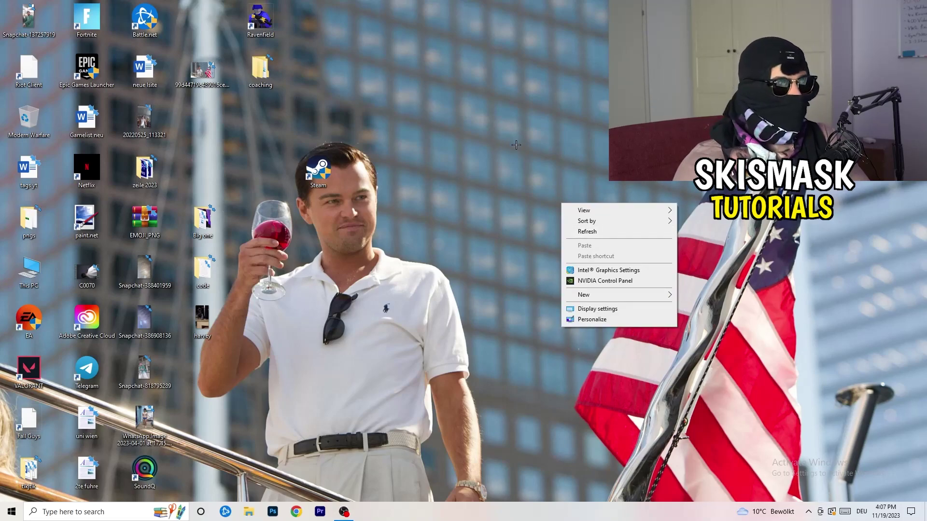
{"action": "left_click", "coordinate": [618, 281]}
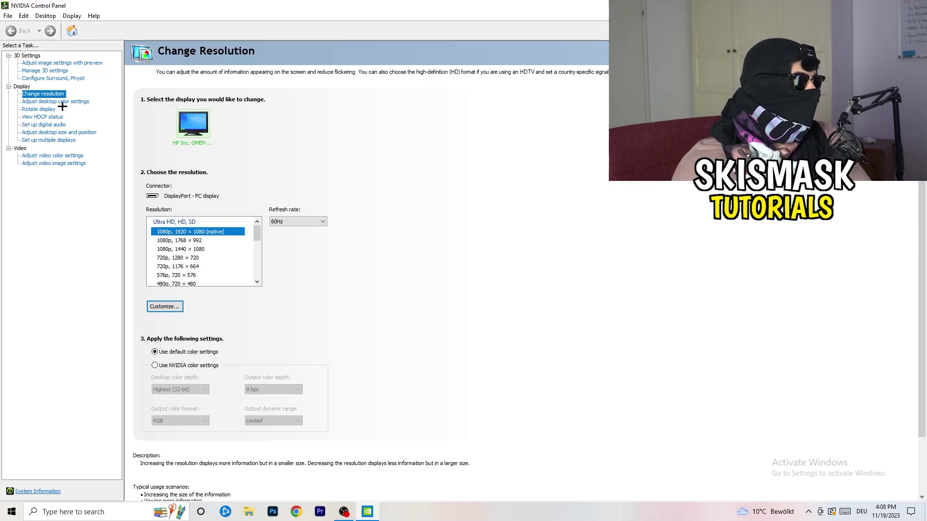
{"action": "left_click", "coordinate": [49, 65]}
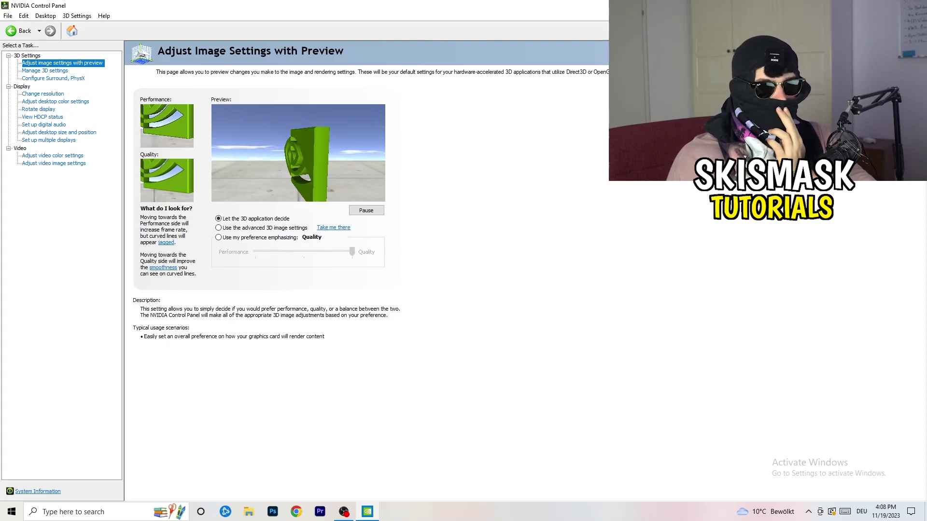
{"action": "key", "text": "alt+F4"}
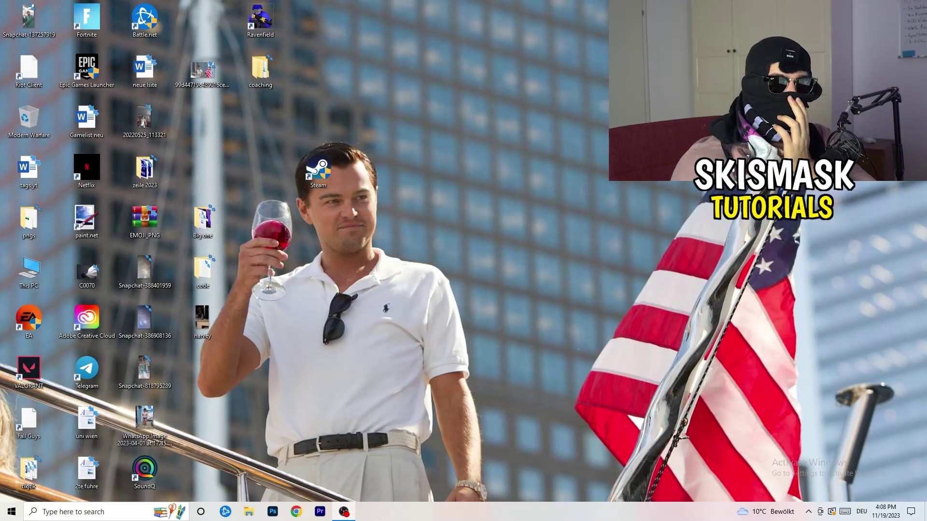